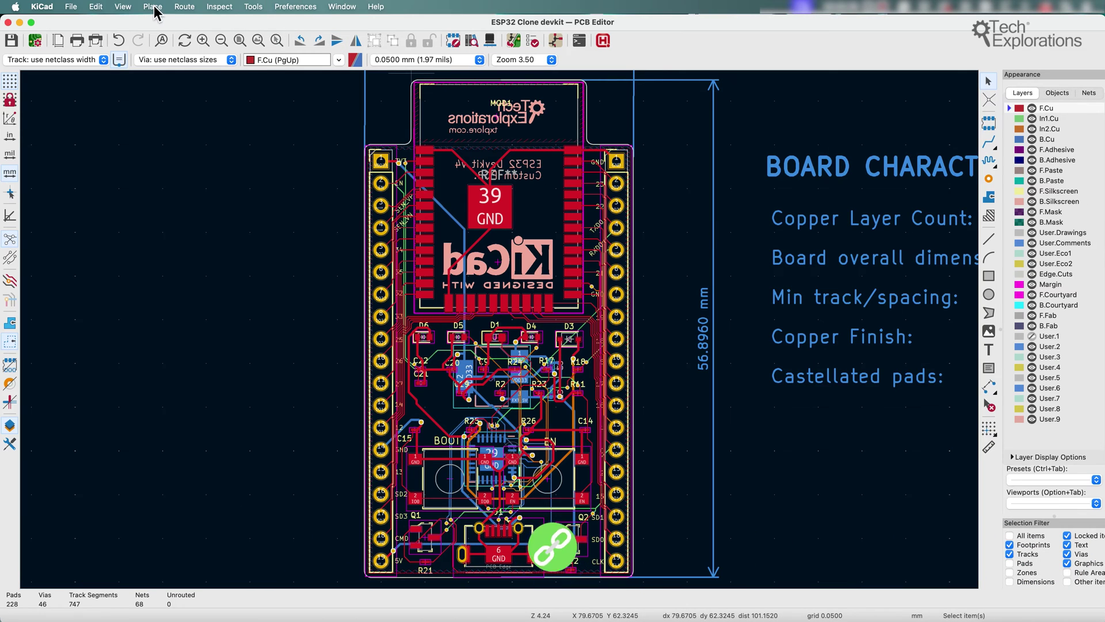
- Open the ESP32 devkit board in the 3D Viewer
{"action": "left_click", "coordinate": [127, 5]}
{"action": "left_click", "coordinate": [123, 7]}
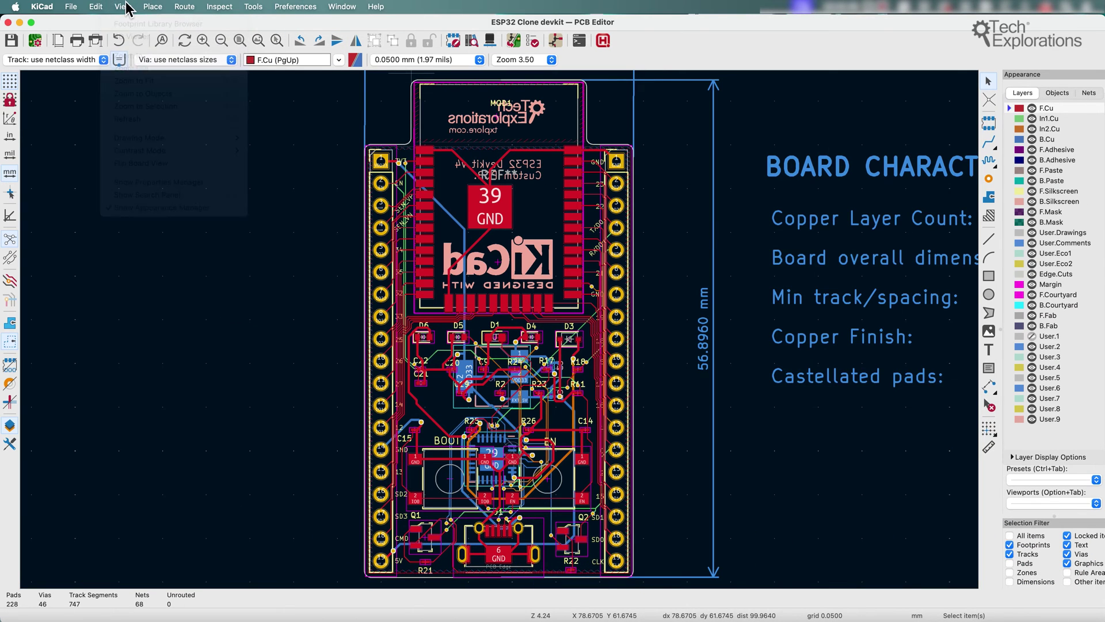
{"action": "left_click", "coordinate": [121, 7]}
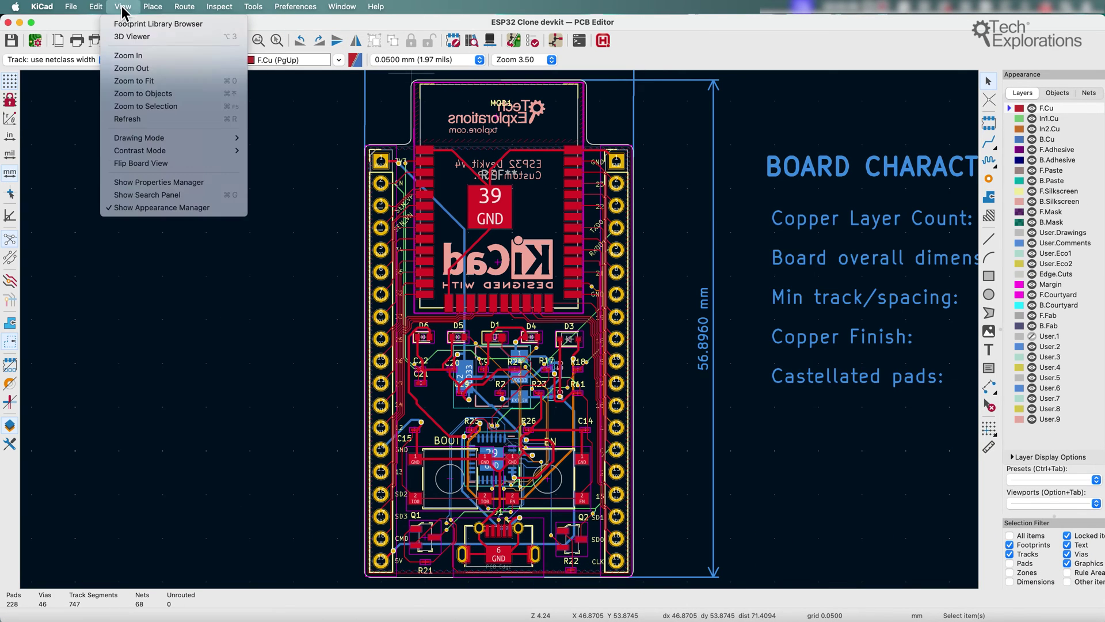
{"action": "left_click", "coordinate": [128, 38]}
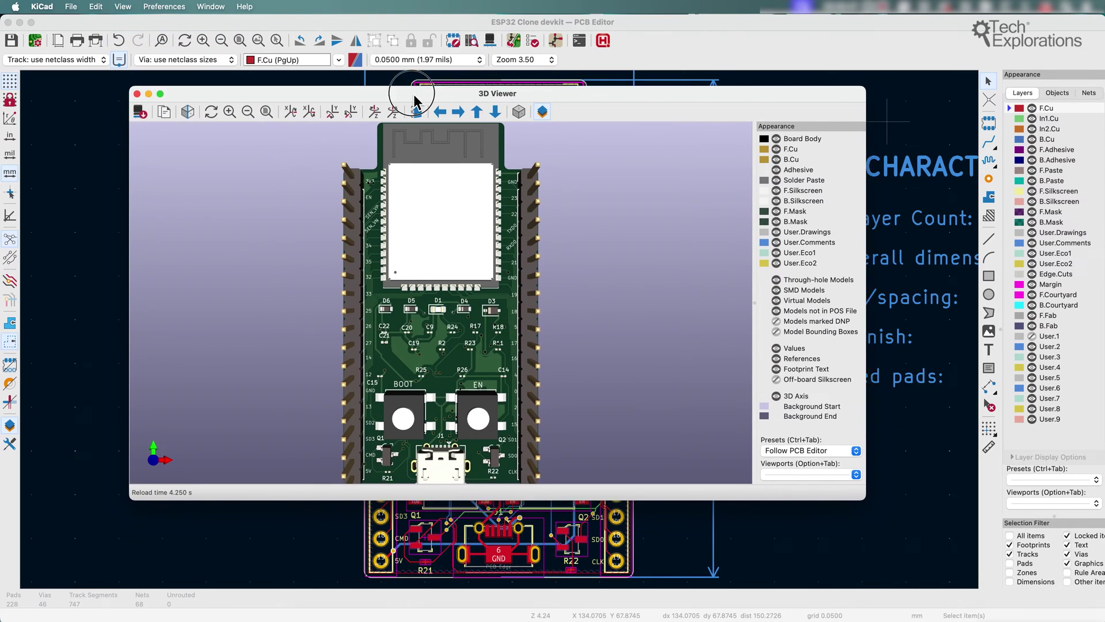
- Enlarge the 3D Viewer window, widen its Appearance section and orbit the board to an angled perspective
{"action": "left_click_drag", "start_coordinate": [886, 495], "coordinate": [942, 580]}
{"action": "left_click_drag", "start_coordinate": [666, 90], "coordinate": [664, 85]}
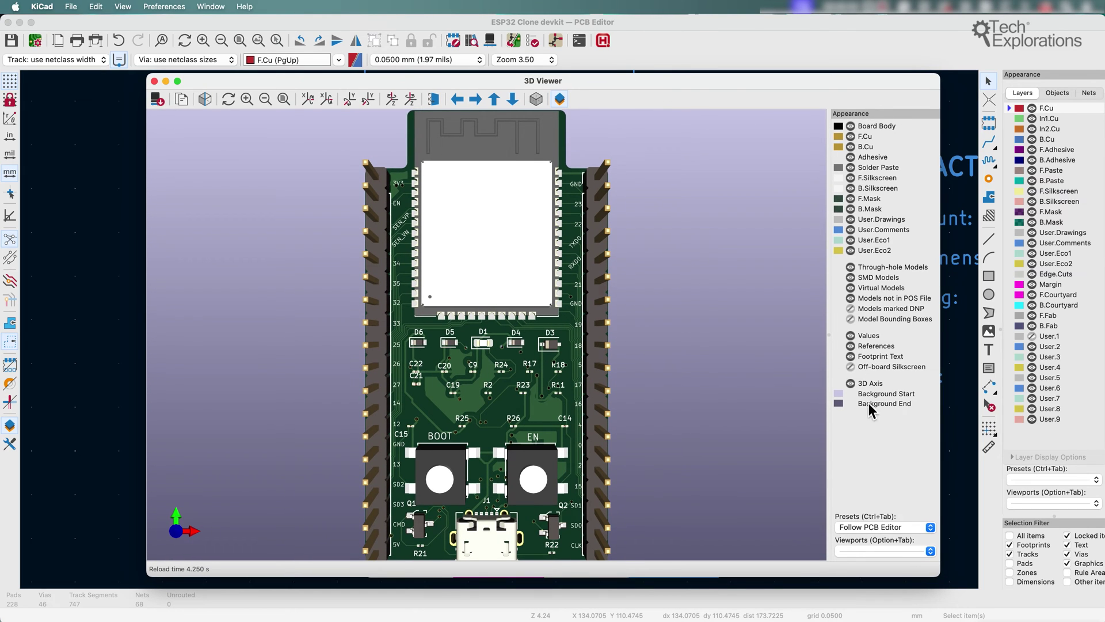
{"action": "left_click_drag", "start_coordinate": [829, 162], "coordinate": [755, 154]}
{"action": "left_click_drag", "start_coordinate": [464, 466], "coordinate": [757, 172]}
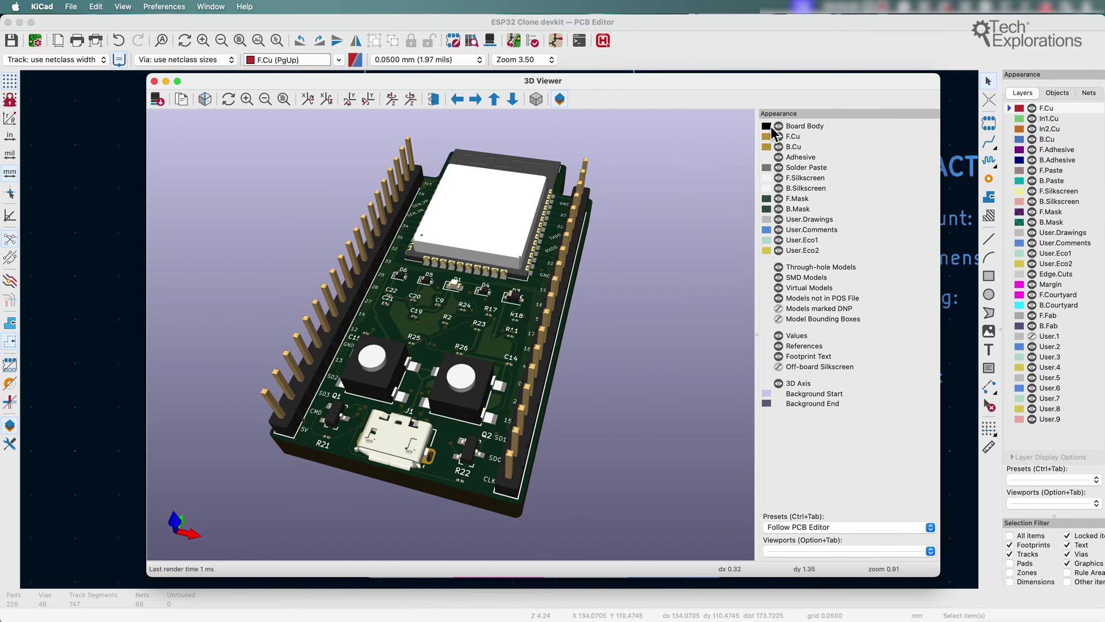
- Toggle the visibility of Board Body off and on to compare the board's appearance
{"action": "left_click", "coordinate": [780, 129]}
{"action": "left_click", "coordinate": [780, 129]}
{"action": "left_click", "coordinate": [781, 129]}
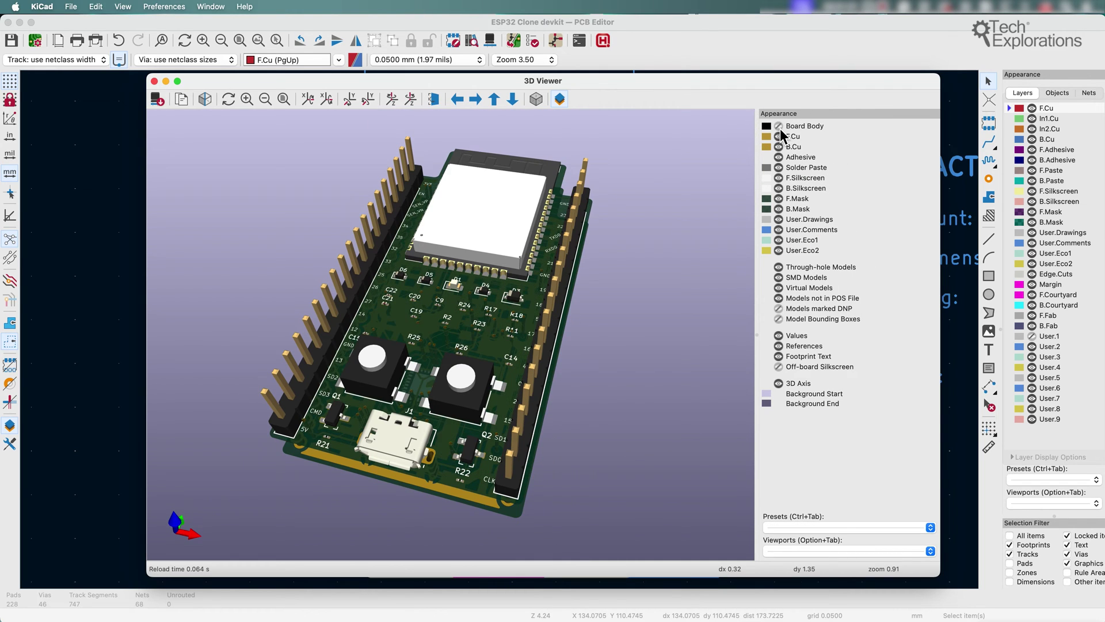
{"action": "left_click", "coordinate": [779, 127]}
- Hide Board Body to examine the plated holes and vias from the side, and show it again
{"action": "left_click_drag", "start_coordinate": [584, 372], "coordinate": [383, 247]}
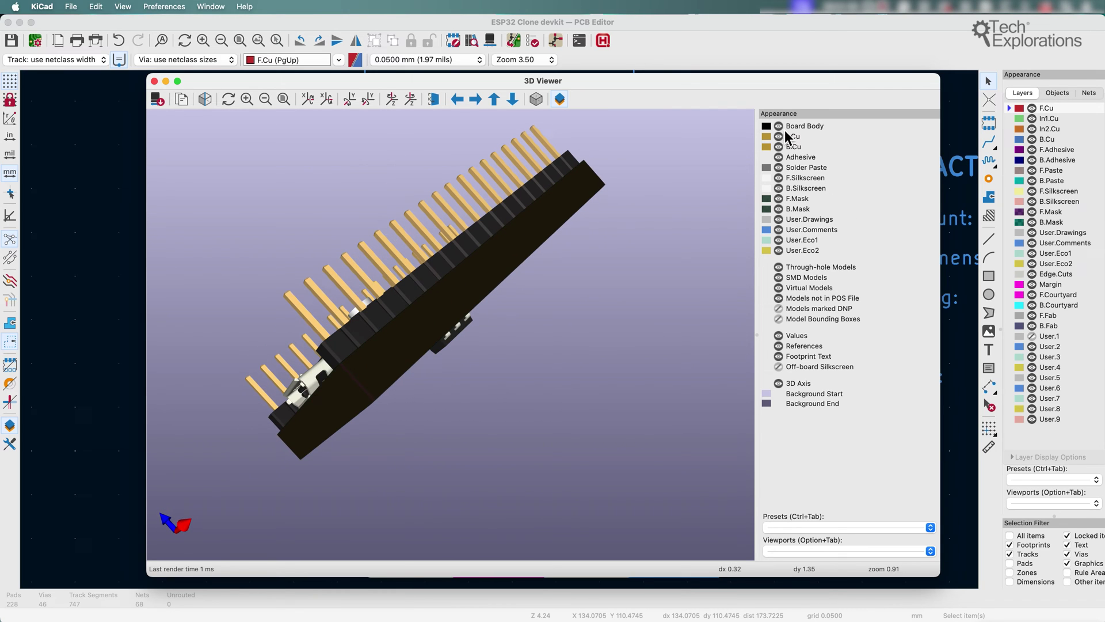
{"action": "left_click", "coordinate": [781, 127]}
{"action": "scroll", "coordinate": [396, 383], "scroll_direction": "up", "scroll_amount": 5}
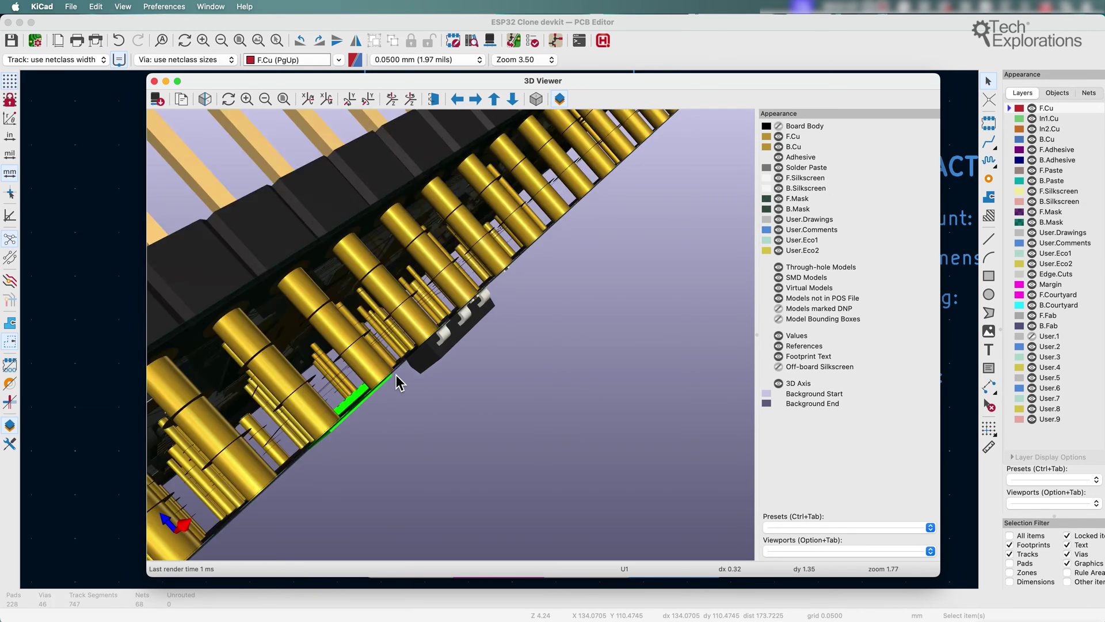
{"action": "left_click_drag", "start_coordinate": [396, 383], "coordinate": [394, 291]}
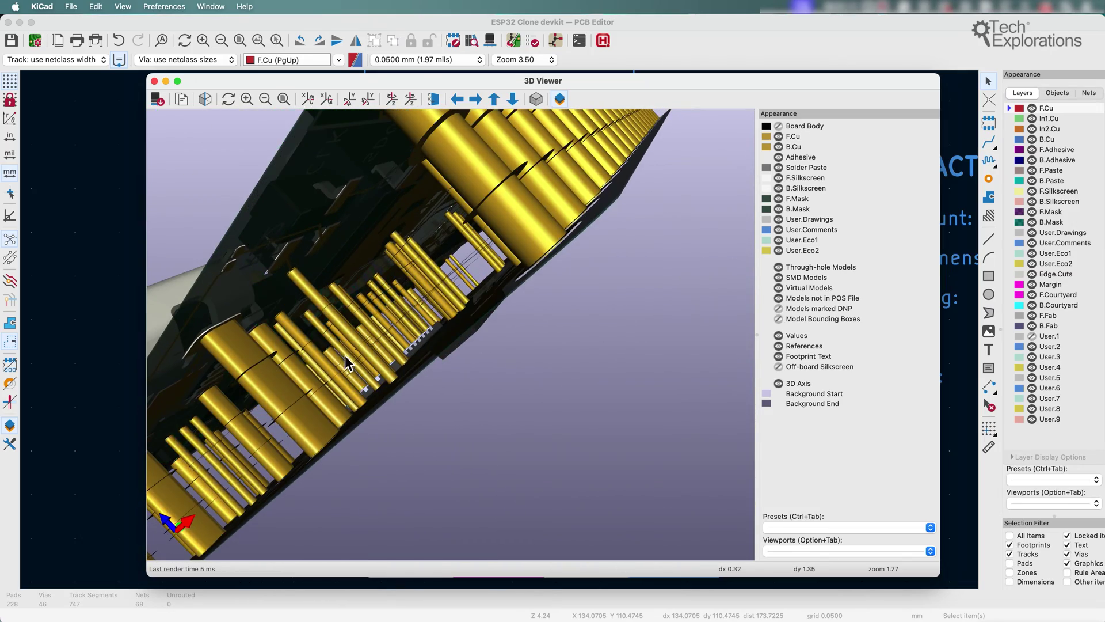
{"action": "left_click_drag", "start_coordinate": [369, 382], "coordinate": [730, 274]}
{"action": "scroll", "coordinate": [397, 380], "scroll_direction": "down", "scroll_amount": 6}
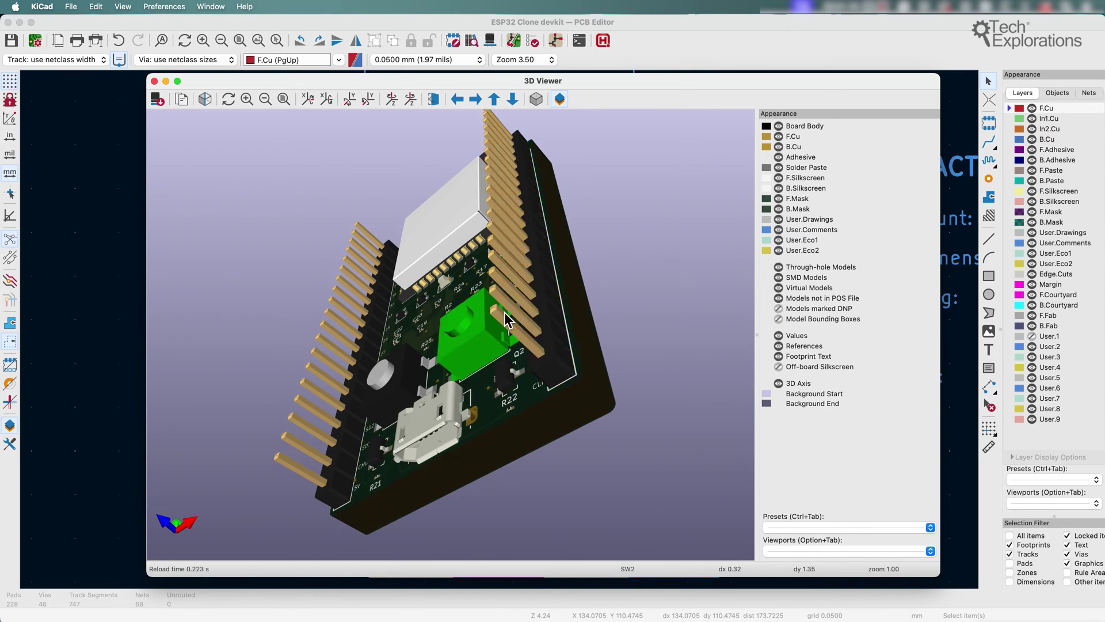
- Orbit to the component side and toggle F.Cu off and on to compare the front copper
{"action": "left_click_drag", "start_coordinate": [507, 319], "coordinate": [781, 161]}
{"action": "left_click", "coordinate": [780, 138]}
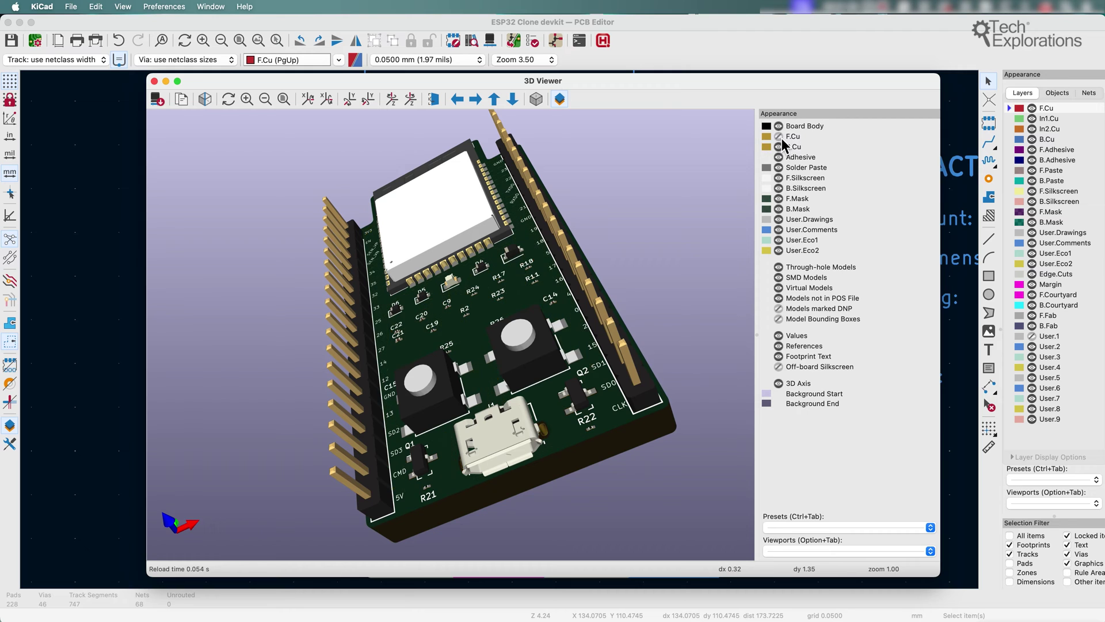
{"action": "left_click", "coordinate": [780, 137]}
{"action": "left_click", "coordinate": [782, 140]}
{"action": "left_click", "coordinate": [781, 140]}
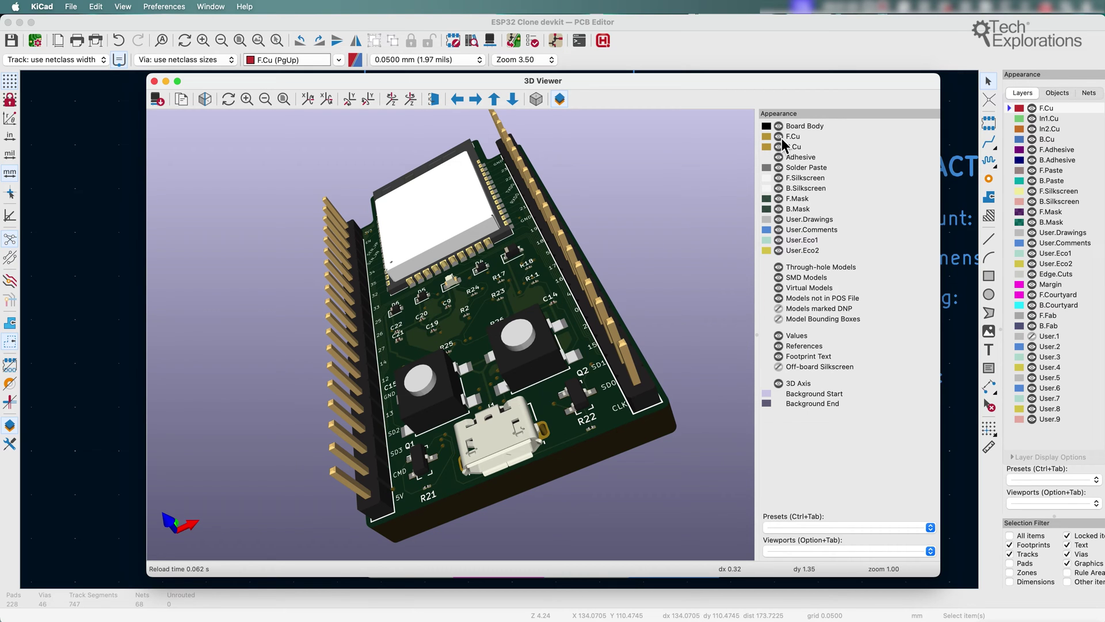
- Hide the Solder Paste layer while viewing the small components and ESP32 module pads up close
{"action": "scroll", "coordinate": [533, 207], "scroll_direction": "up", "scroll_amount": 5}
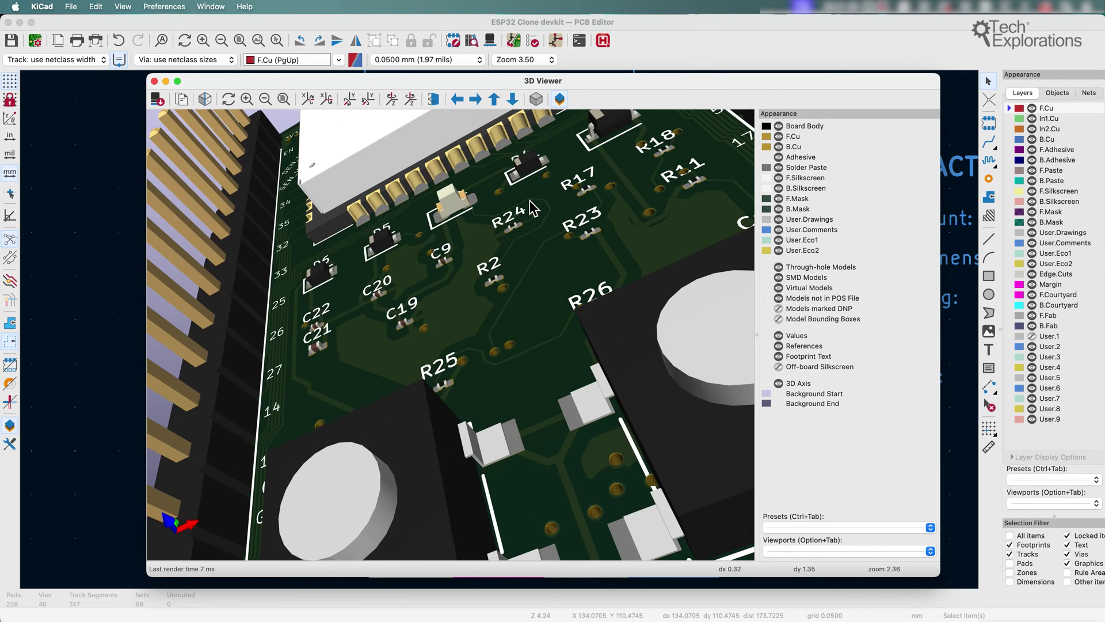
{"action": "middle_click_drag", "start_coordinate": [523, 181], "coordinate": [442, 499]}
{"action": "scroll", "coordinate": [442, 500], "scroll_direction": "up", "scroll_amount": 1}
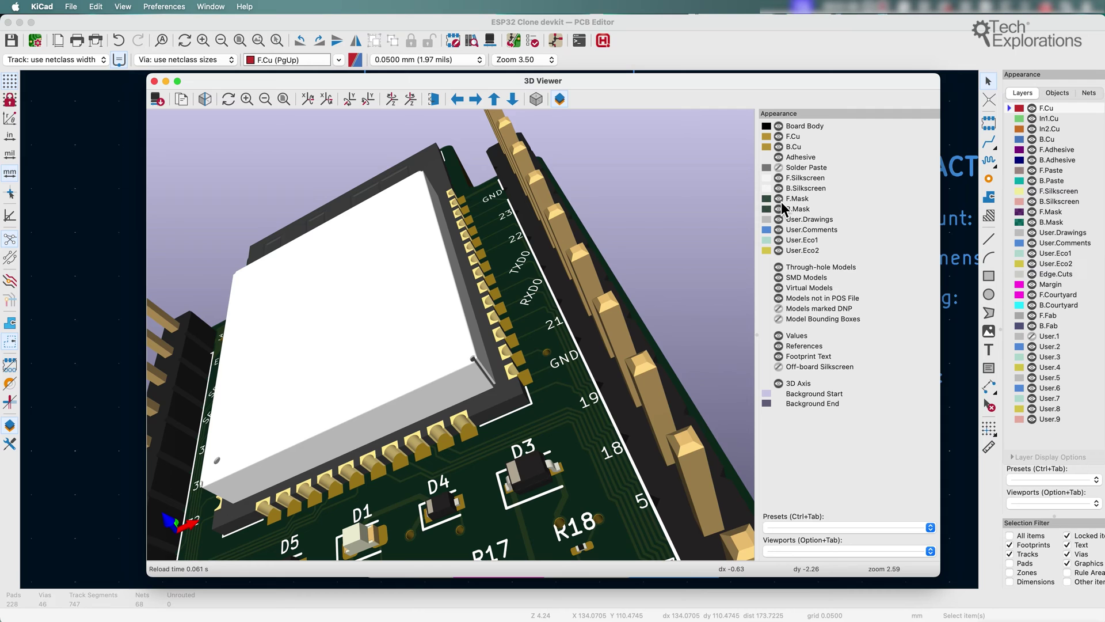
- Toggle the F.Mask layer off and on to compare the front solder mask
{"action": "left_click", "coordinate": [780, 199]}
{"action": "left_click", "coordinate": [780, 200]}
{"action": "scroll", "coordinate": [587, 417], "scroll_direction": "down", "scroll_amount": 6}
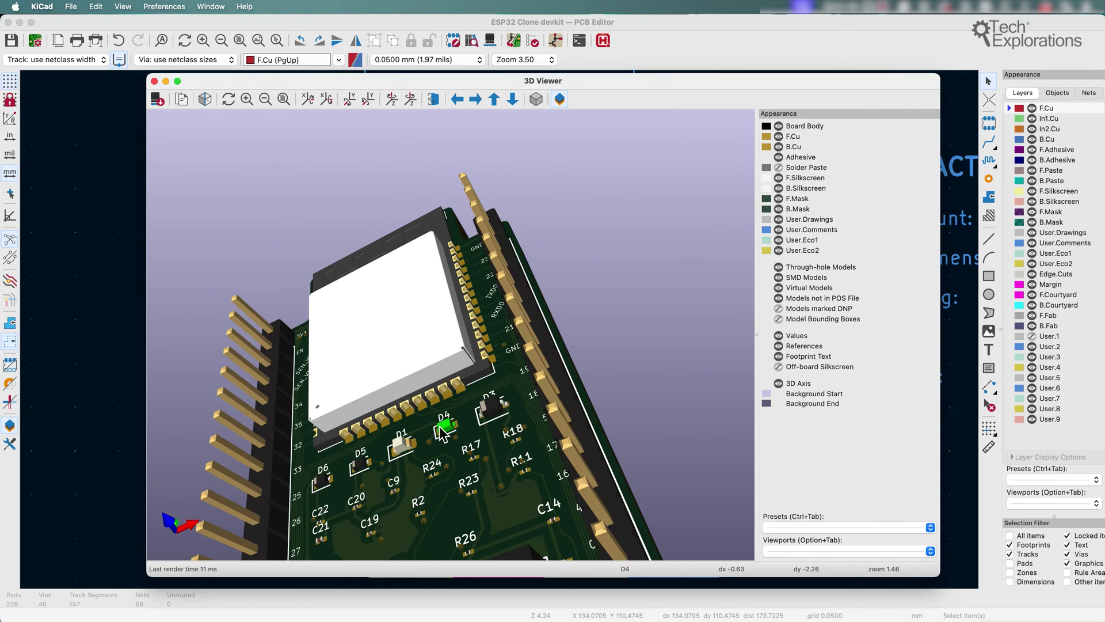
{"action": "middle_click_drag", "start_coordinate": [446, 424], "coordinate": [512, 269]}
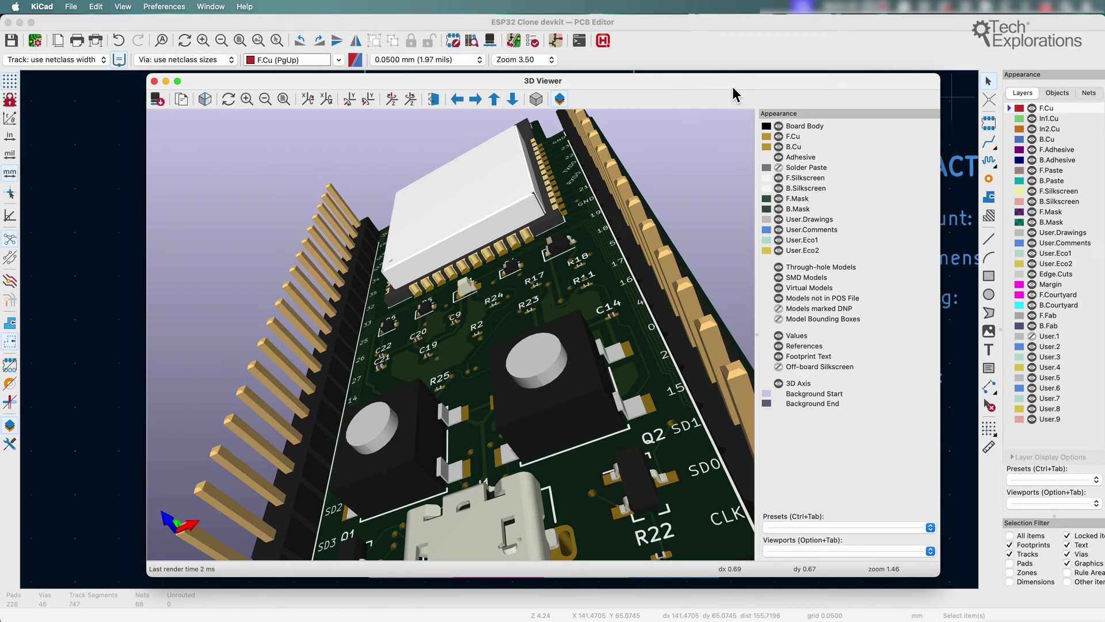
- Review the available appearance presets without applying any
{"action": "left_click_drag", "start_coordinate": [734, 89], "coordinate": [732, 87]}
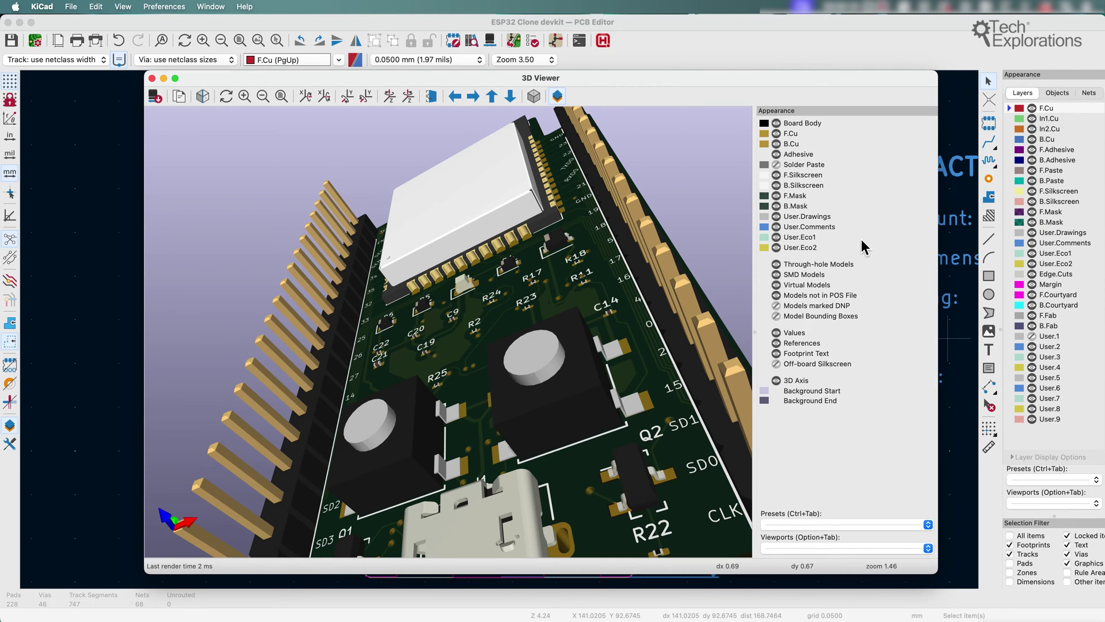
{"action": "left_click", "coordinate": [838, 524]}
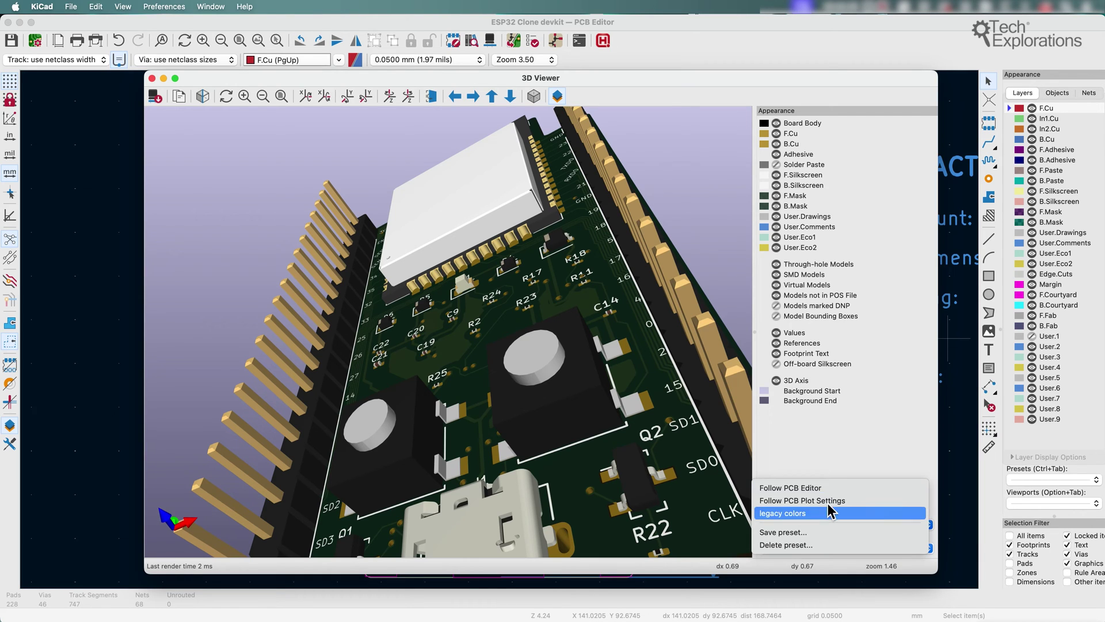
{"action": "left_click", "coordinate": [840, 440]}
{"action": "left_click", "coordinate": [833, 524]}
{"action": "left_click", "coordinate": [821, 447]}
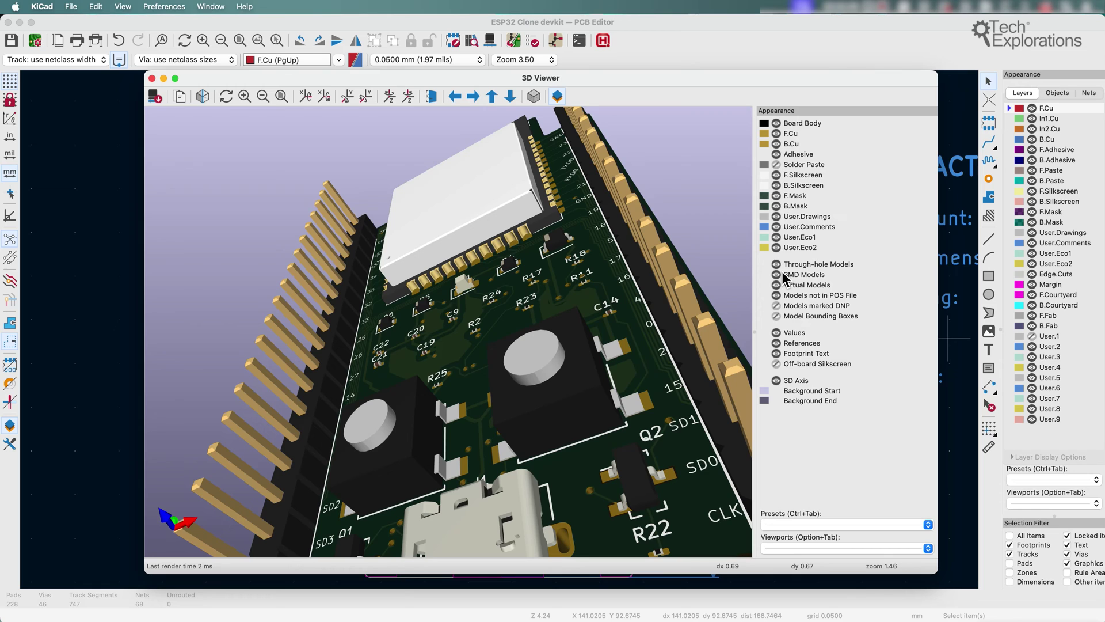
- Hide F.Mask and F.Silkscreen and save the visibility combination as a preset named "Example preset"
{"action": "left_click", "coordinate": [776, 196]}
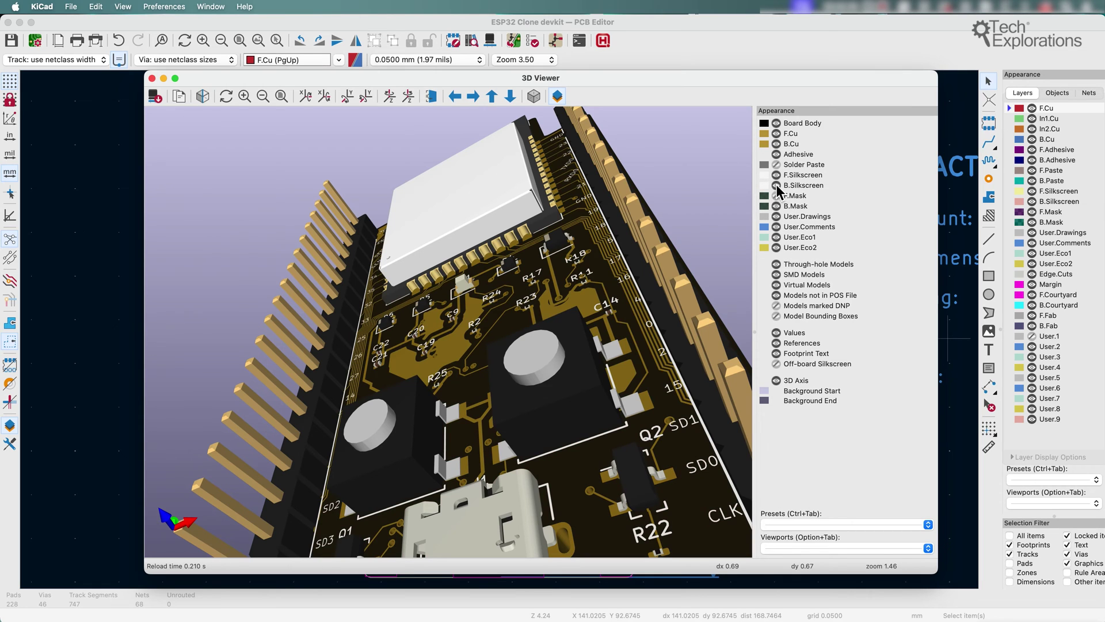
{"action": "left_click", "coordinate": [776, 175]}
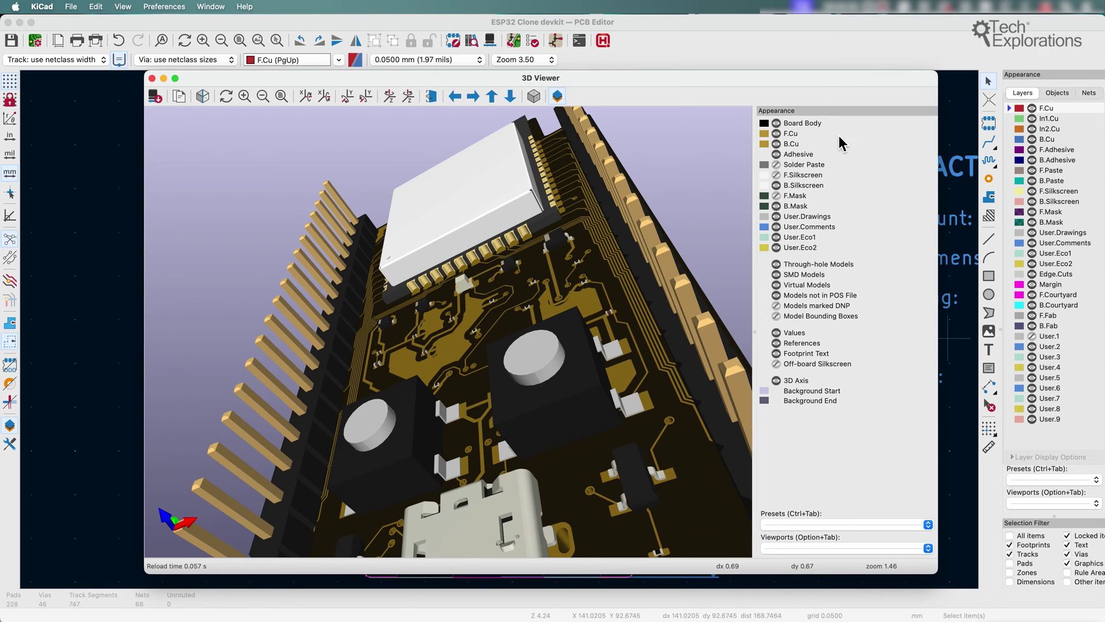
{"action": "left_click", "coordinate": [830, 524]}
{"action": "left_click", "coordinate": [803, 531]}
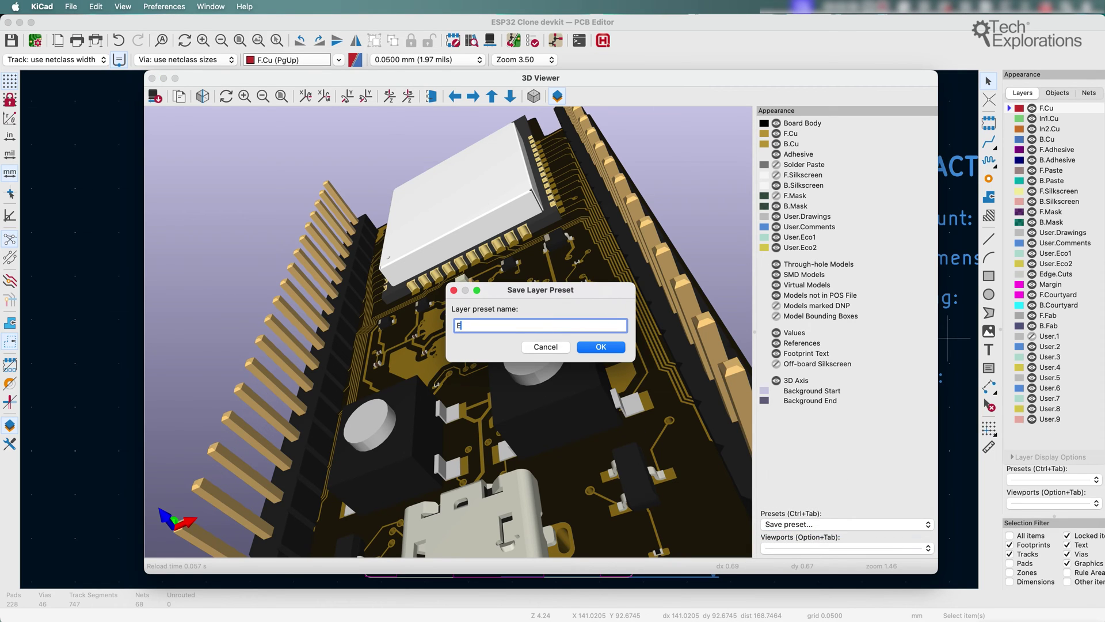
{"action": "type", "text": "Example preset"}
{"action": "key", "text": "Return"}
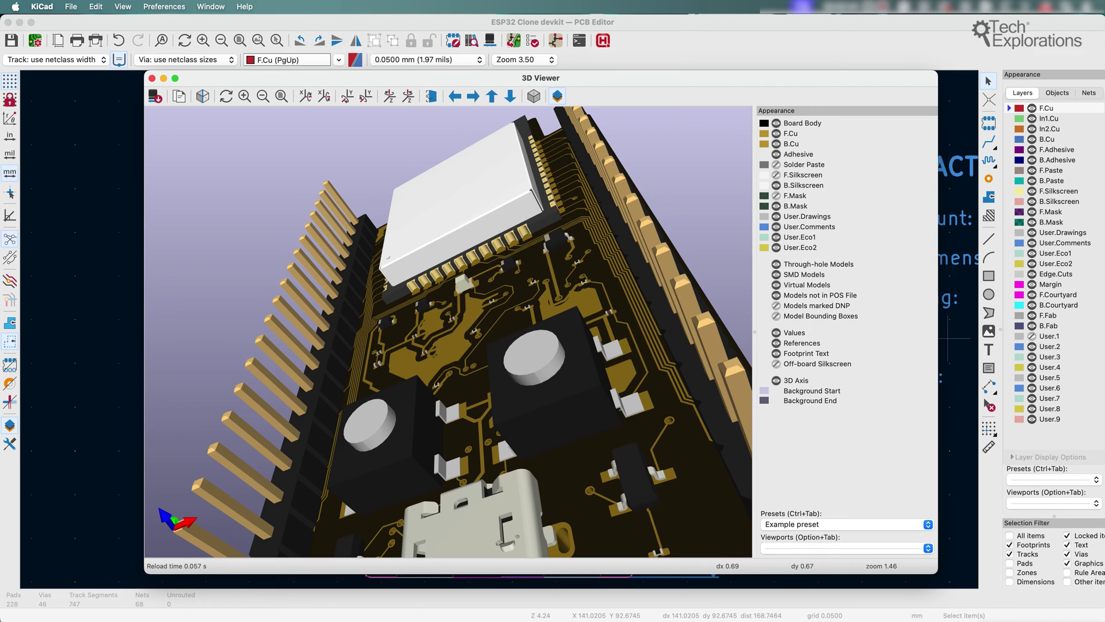
- Apply the Follow PCB Editor preset and bring the whole board into view
{"action": "left_click", "coordinate": [811, 524]}
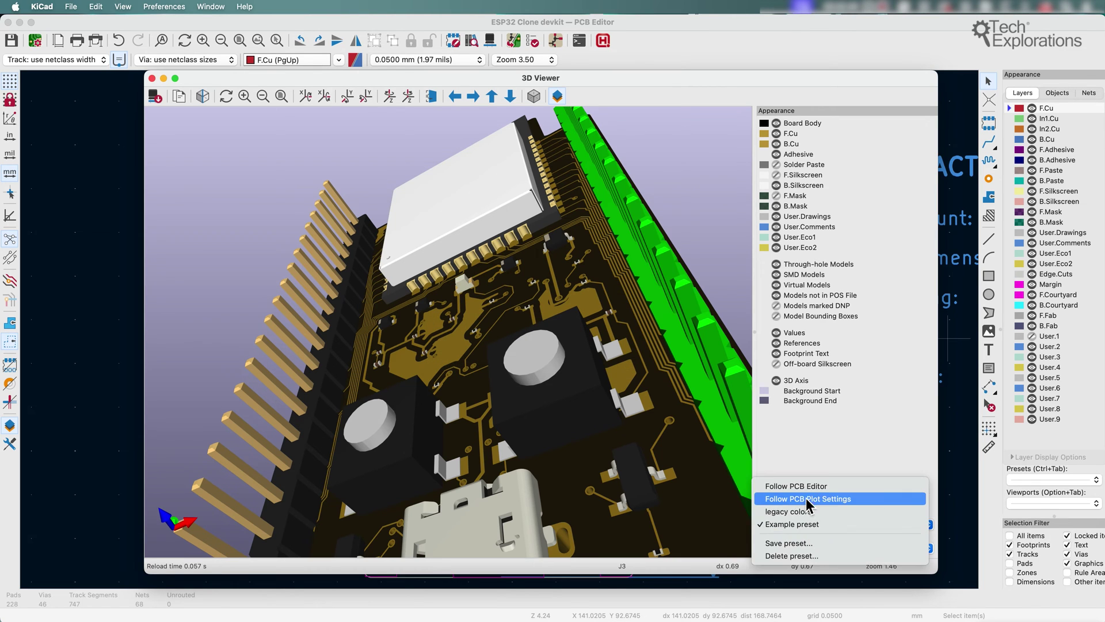
{"action": "left_click", "coordinate": [807, 488]}
{"action": "scroll", "coordinate": [582, 477], "scroll_direction": "down", "scroll_amount": 3}
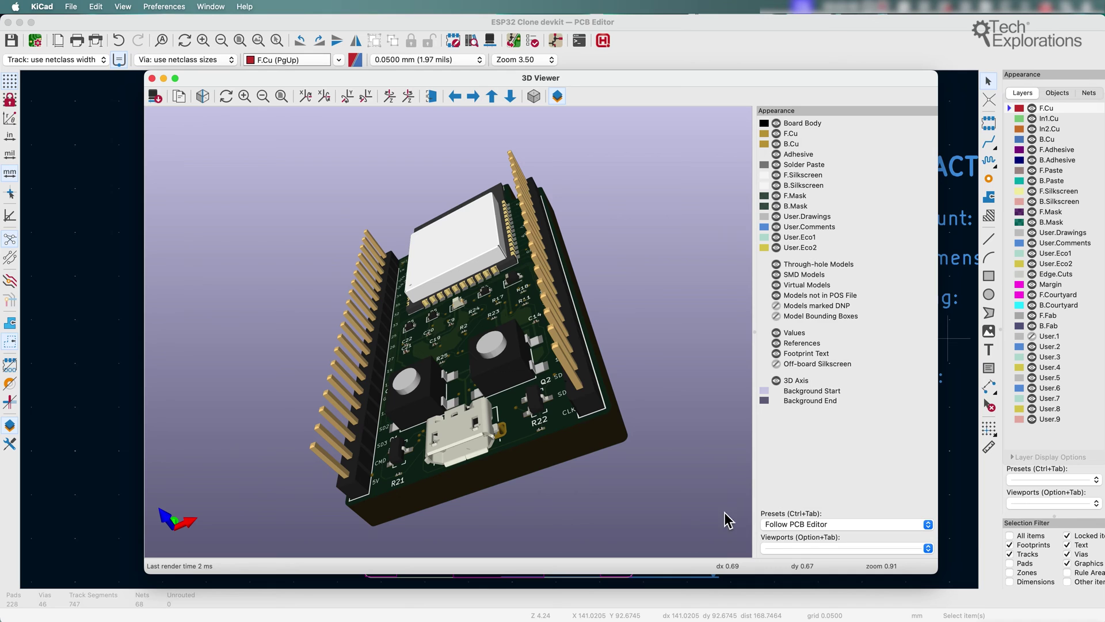
- Apply the saved "Example preset" and orbit the board to inspect the exposed copper
{"action": "left_click", "coordinate": [797, 528]}
{"action": "left_click", "coordinate": [800, 545]}
{"action": "left_click_drag", "start_coordinate": [572, 439], "coordinate": [636, 464]}
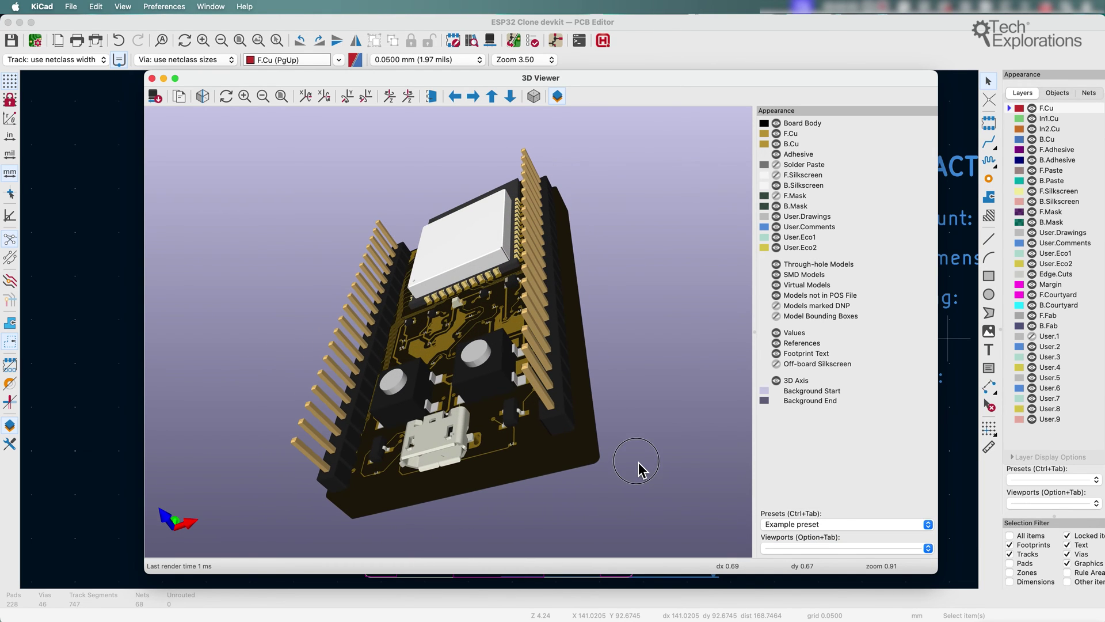
- Restore the Follow PCB Editor preset and save an angled front view of the board as a viewport named "Front-side"
{"action": "left_click", "coordinate": [792, 548]}
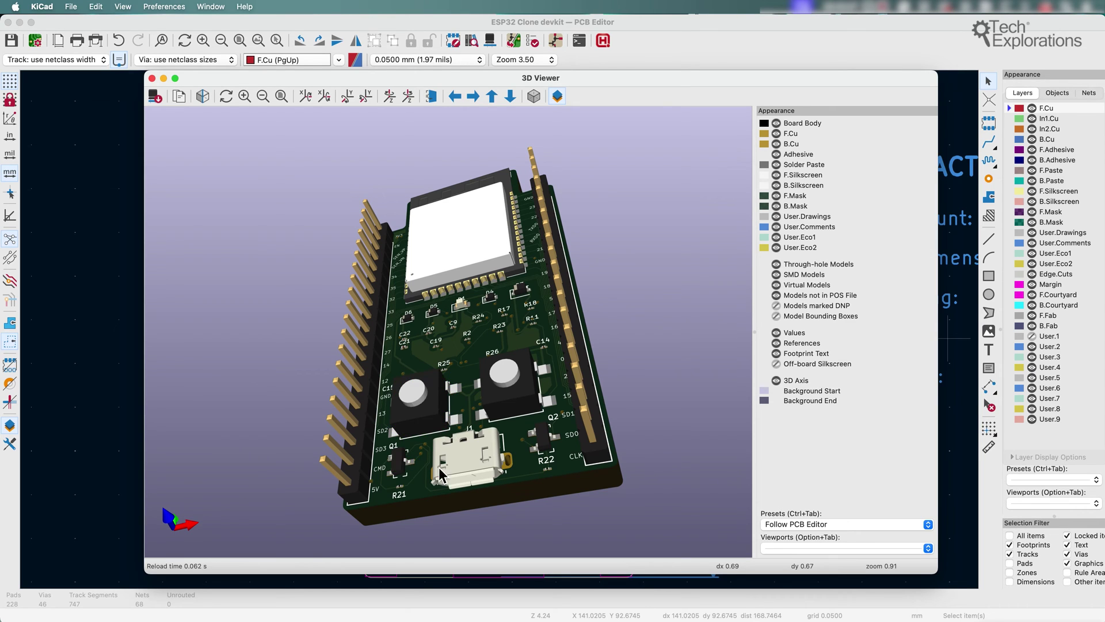
{"action": "left_click_drag", "start_coordinate": [437, 468], "coordinate": [414, 484]}
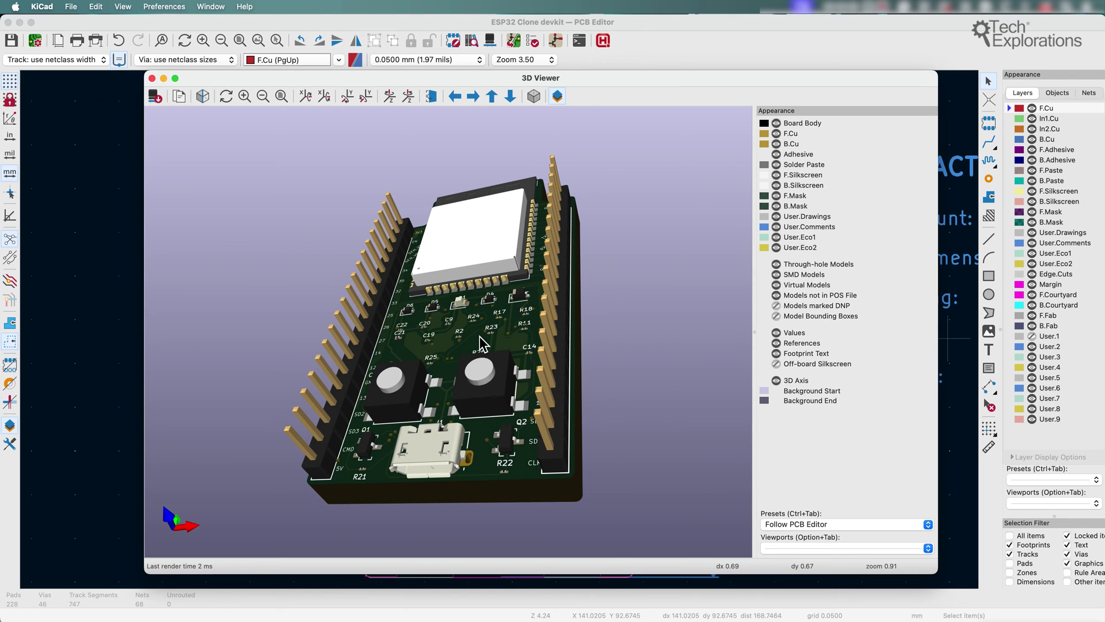
{"action": "left_click", "coordinate": [817, 552]}
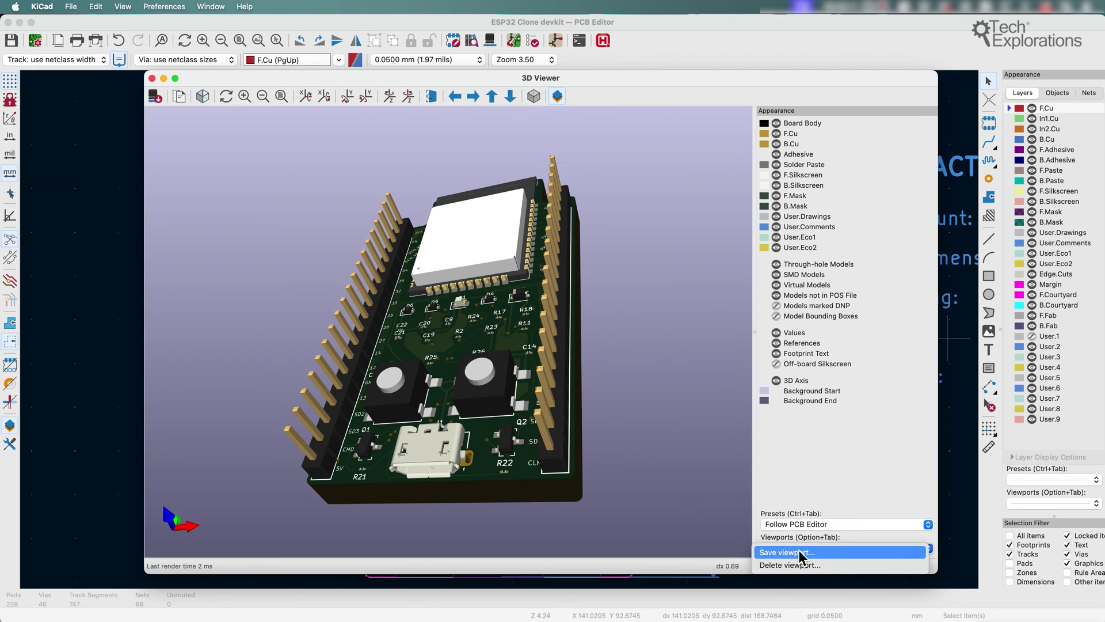
{"action": "left_click", "coordinate": [839, 549]}
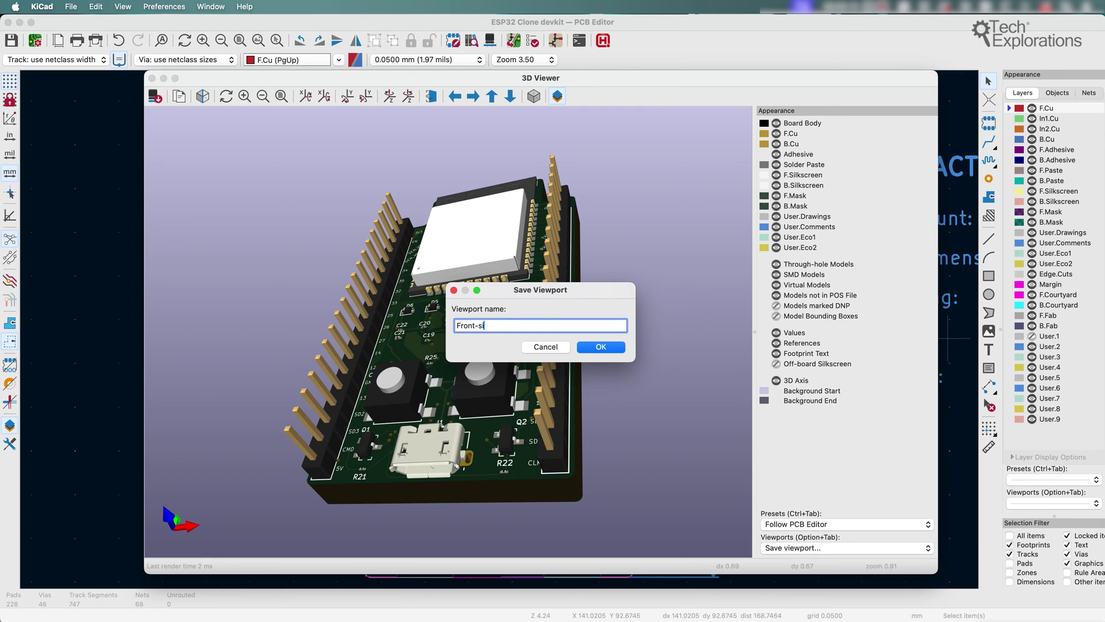
{"action": "left_click", "coordinate": [601, 348]}
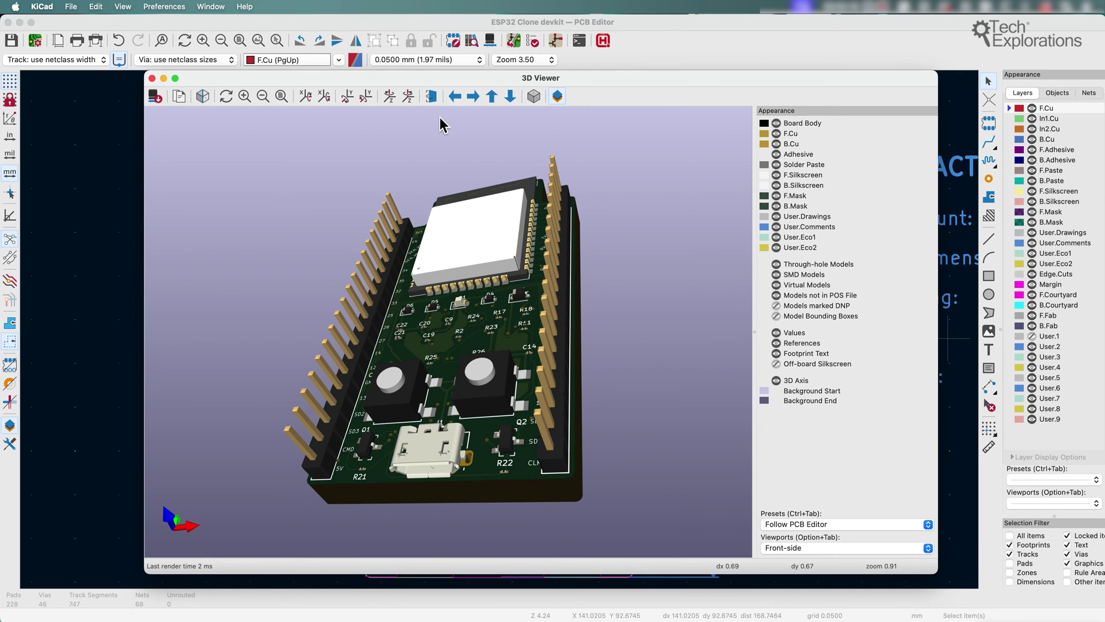
- Flip the board to its underside and save this view as a viewport named "Back-side"
{"action": "left_click", "coordinate": [431, 96]}
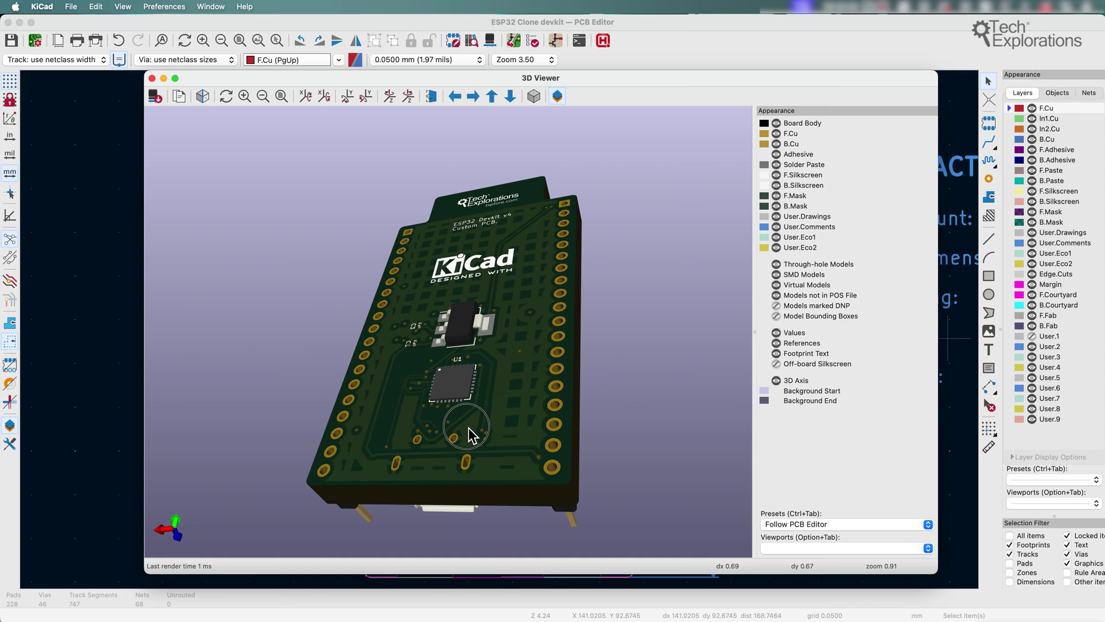
{"action": "left_click", "coordinate": [818, 550]}
{"action": "left_click", "coordinate": [818, 548]}
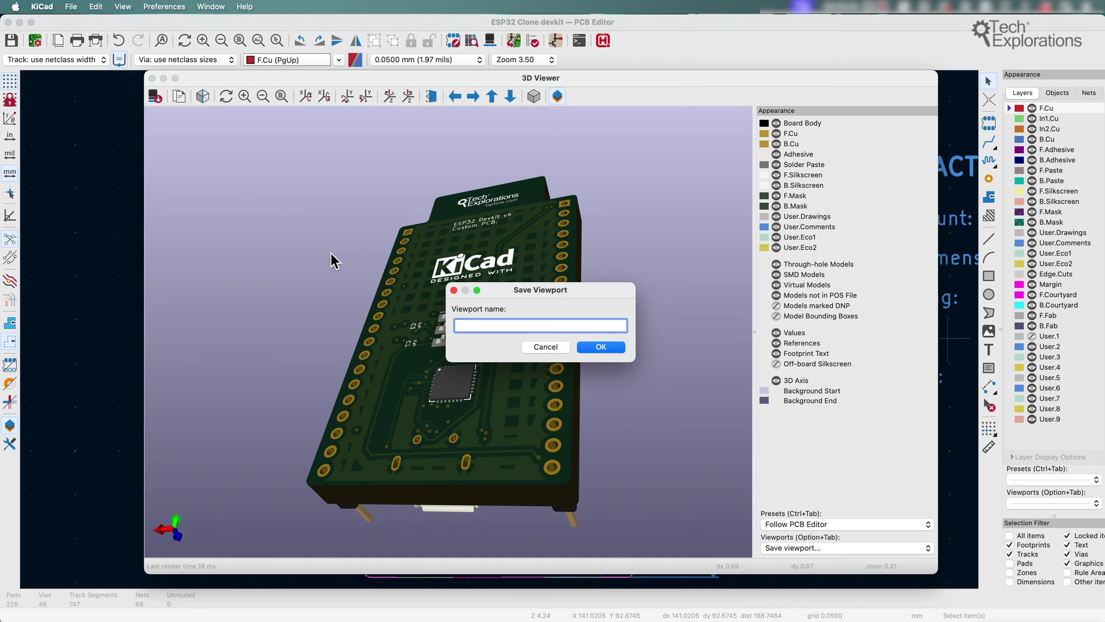
{"action": "type", "text": "Back-side"}
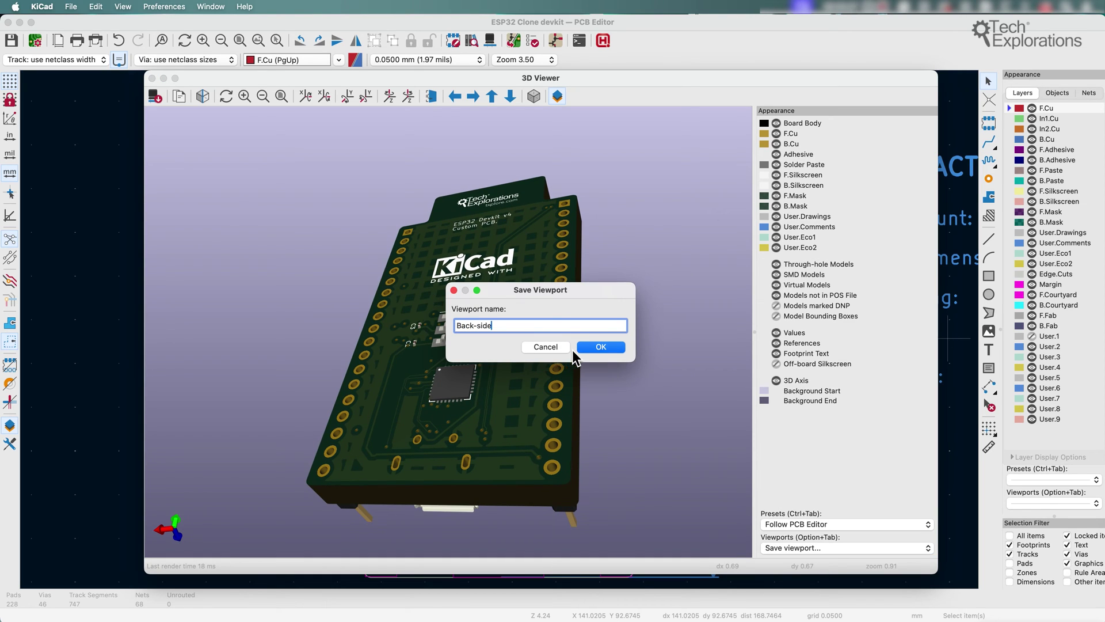
{"action": "left_click", "coordinate": [594, 347]}
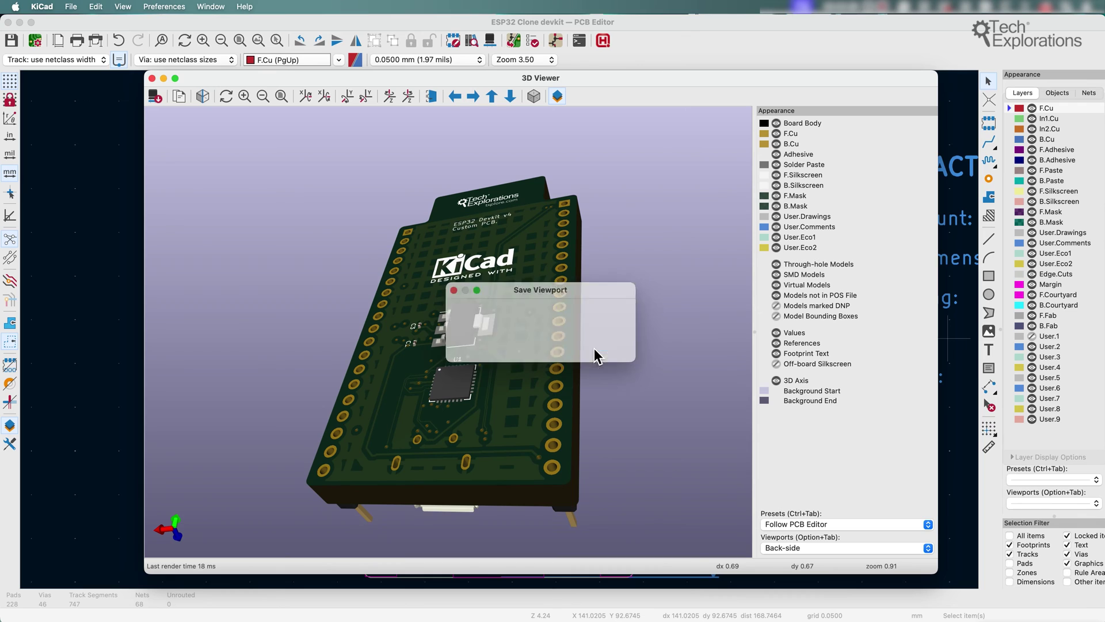
- Recall the saved "Front-side" viewport and switch back to the "Back-side" viewport
{"action": "left_click", "coordinate": [845, 548]}
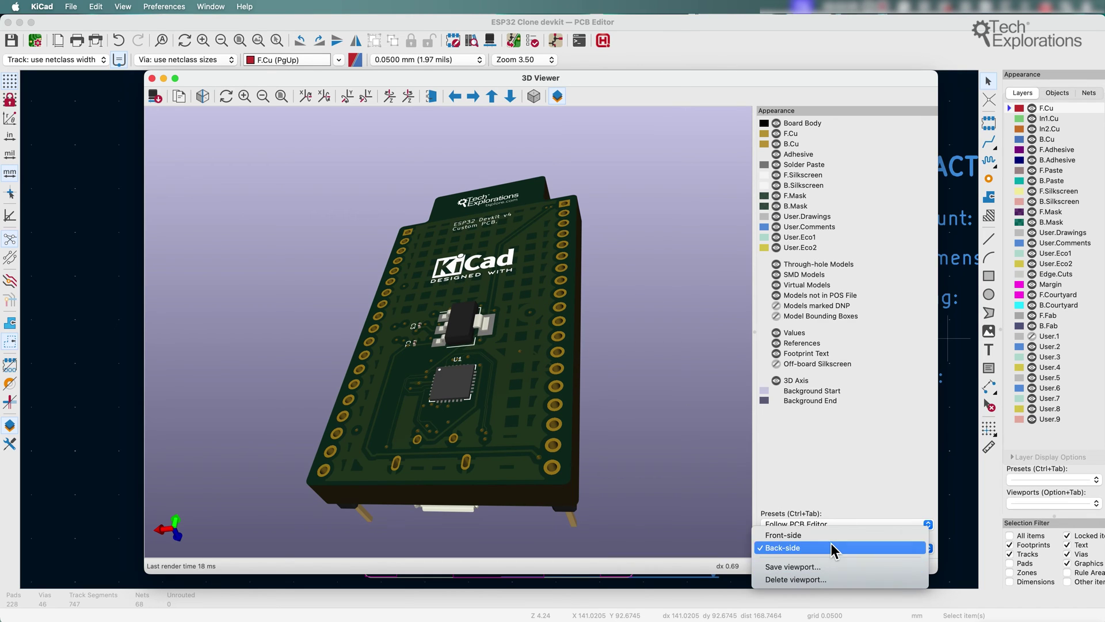
{"action": "left_click", "coordinate": [830, 539]}
{"action": "left_click", "coordinate": [831, 550]}
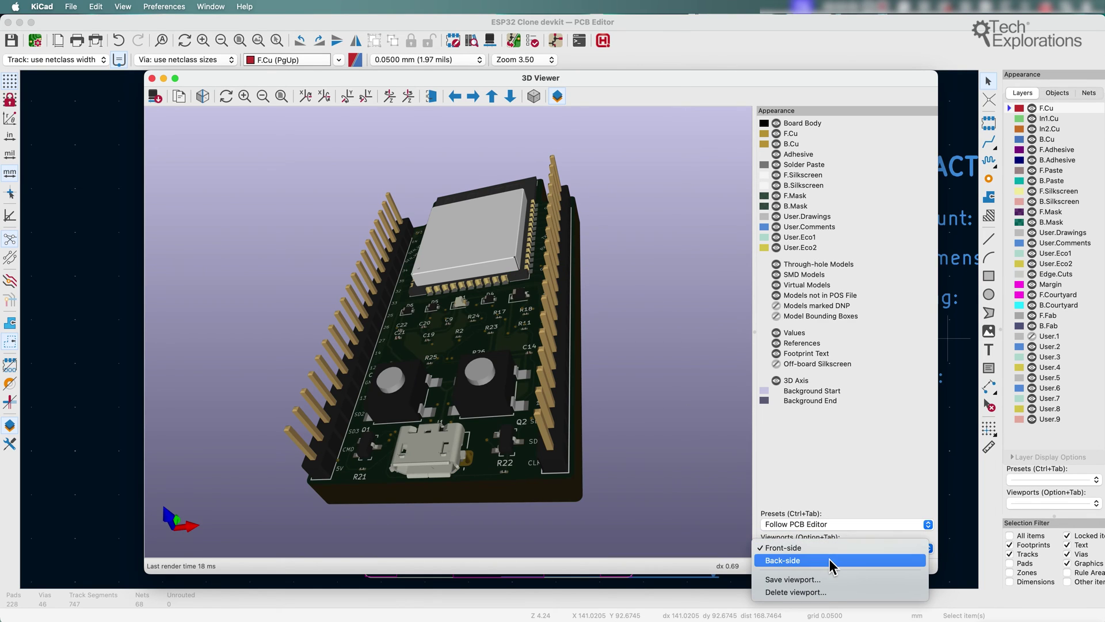
{"action": "left_click", "coordinate": [834, 562]}
- Orbit the board from its underside to an angled view of the component side with the whole board in frame
{"action": "left_click_drag", "start_coordinate": [508, 354], "coordinate": [501, 415]}
{"action": "scroll", "coordinate": [510, 400], "scroll_direction": "down", "scroll_amount": 1}
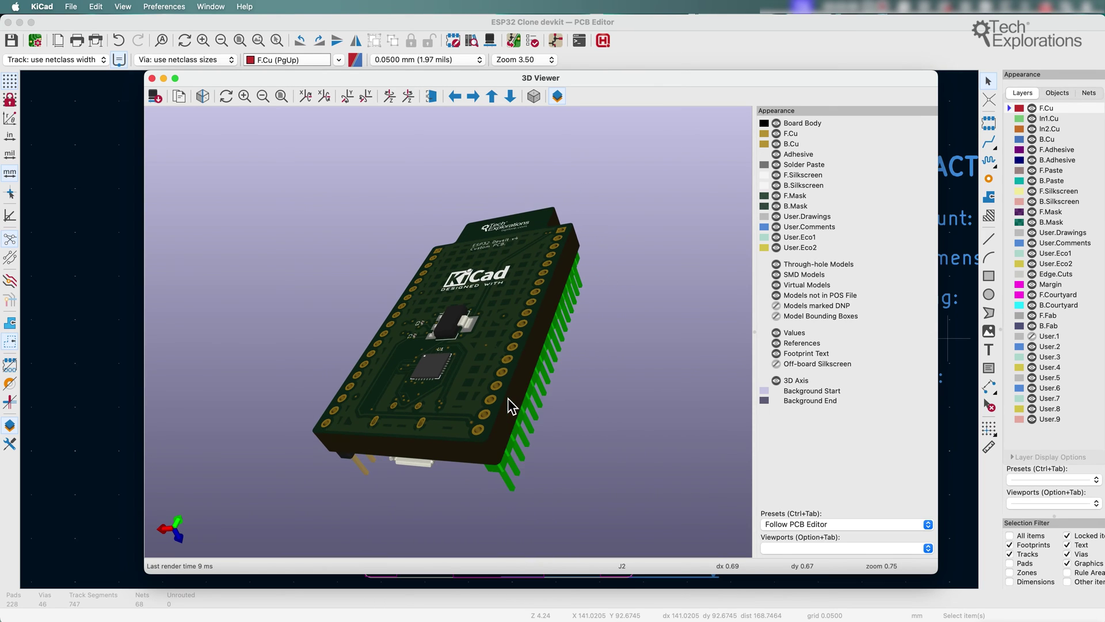
{"action": "middle_click_drag", "start_coordinate": [505, 389], "coordinate": [506, 368]}
{"action": "scroll", "coordinate": [506, 374], "scroll_direction": "down", "scroll_amount": 3}
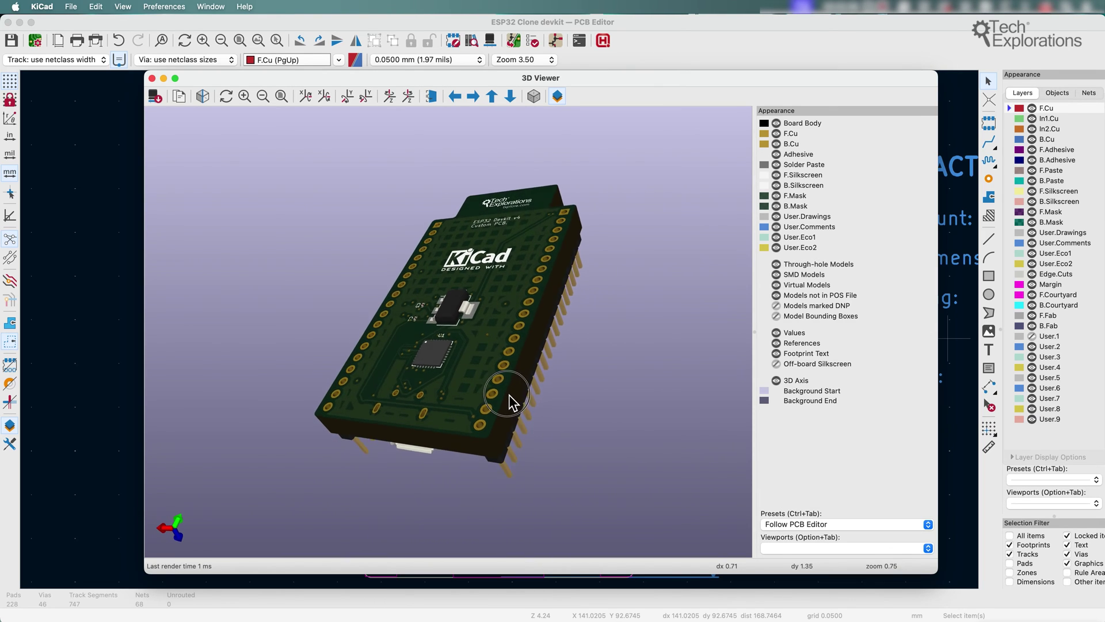
{"action": "left_click_drag", "start_coordinate": [511, 361], "coordinate": [579, 493]}
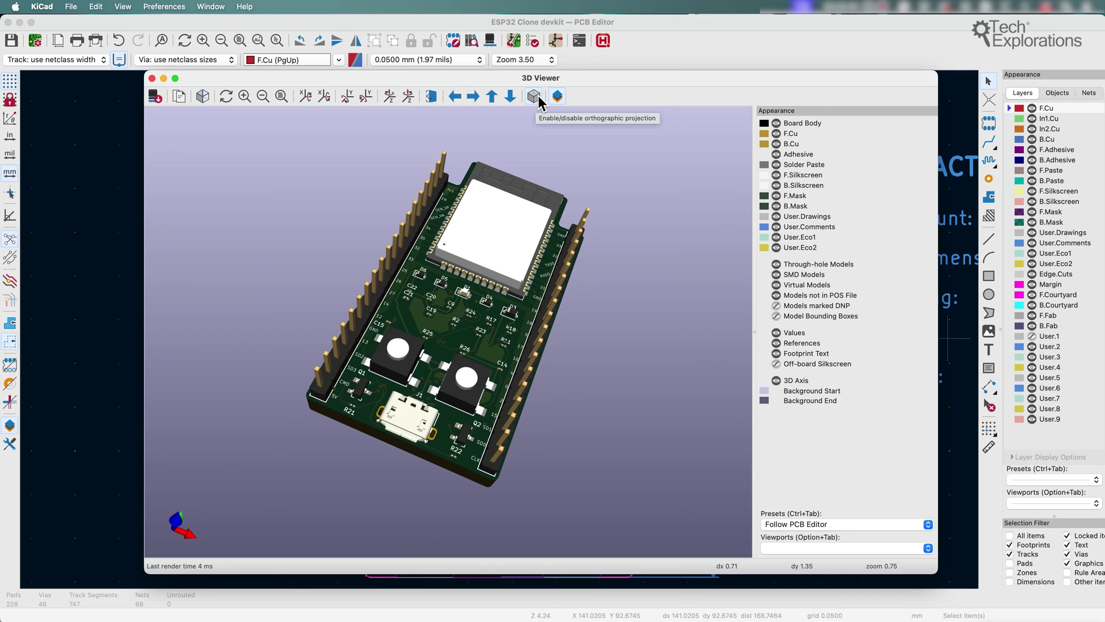
{"action": "left_click_drag", "start_coordinate": [507, 356], "coordinate": [490, 331]}
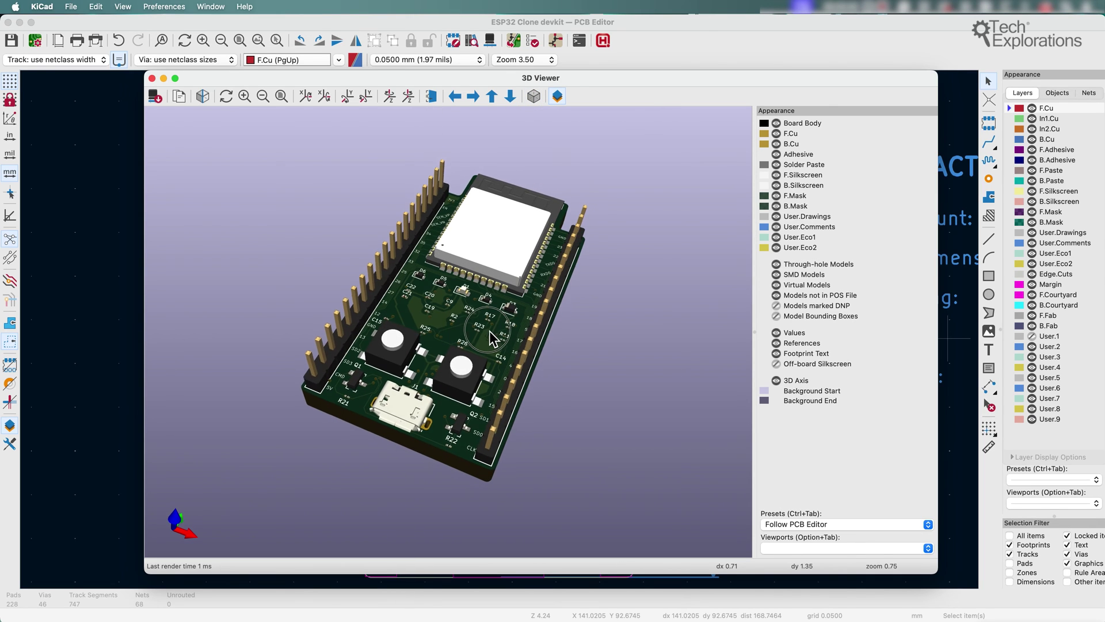
- Render the board using raytracing, tilt it to a lower angle and view the push buttons and nearby components up close
{"action": "left_click", "coordinate": [206, 99]}
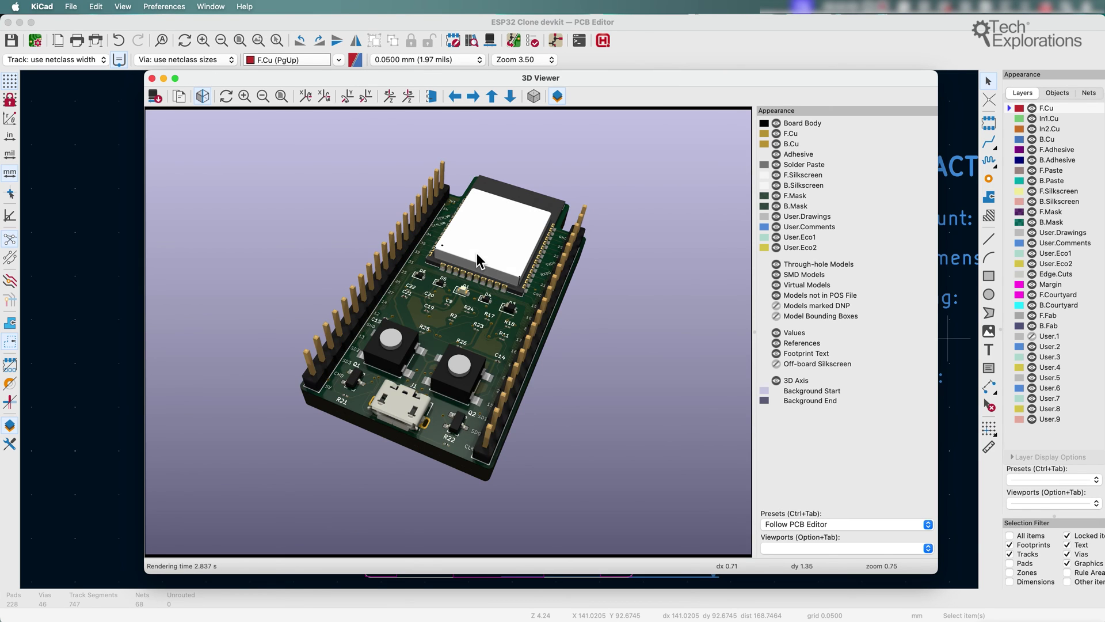
{"action": "left_click_drag", "start_coordinate": [534, 389], "coordinate": [499, 347]}
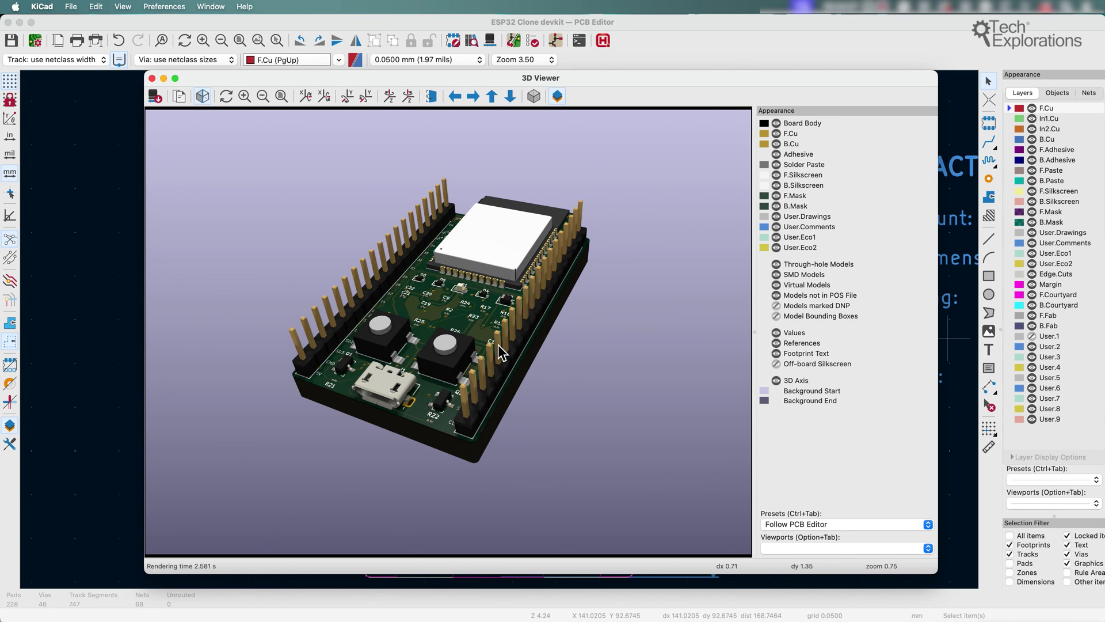
{"action": "scroll", "coordinate": [500, 352], "scroll_direction": "up", "scroll_amount": 4}
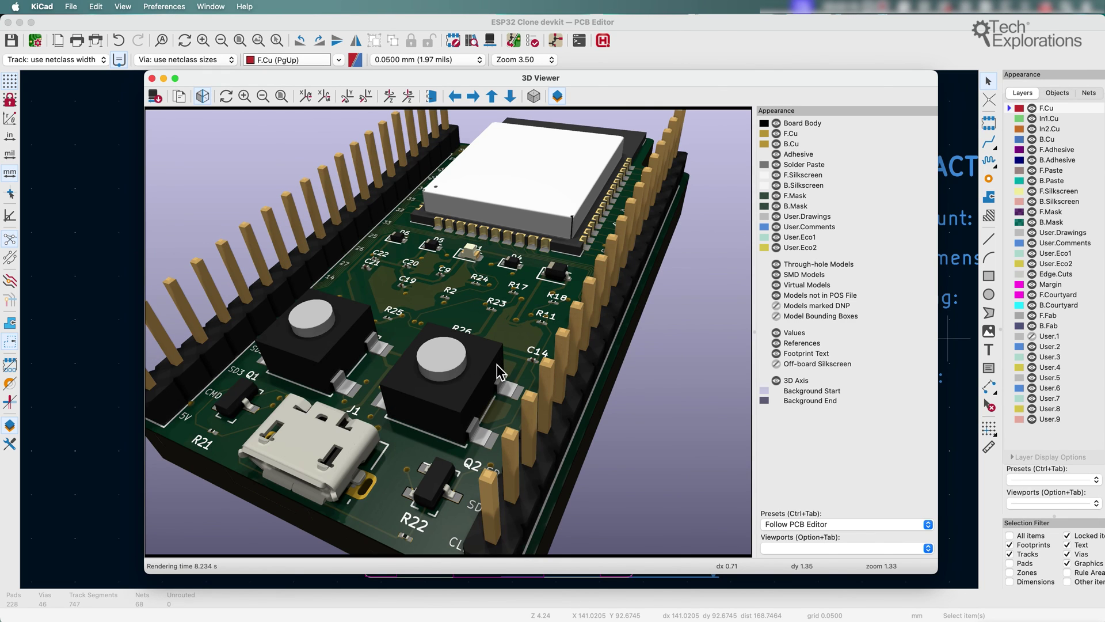
{"action": "scroll", "coordinate": [498, 361], "scroll_direction": "up", "scroll_amount": 5}
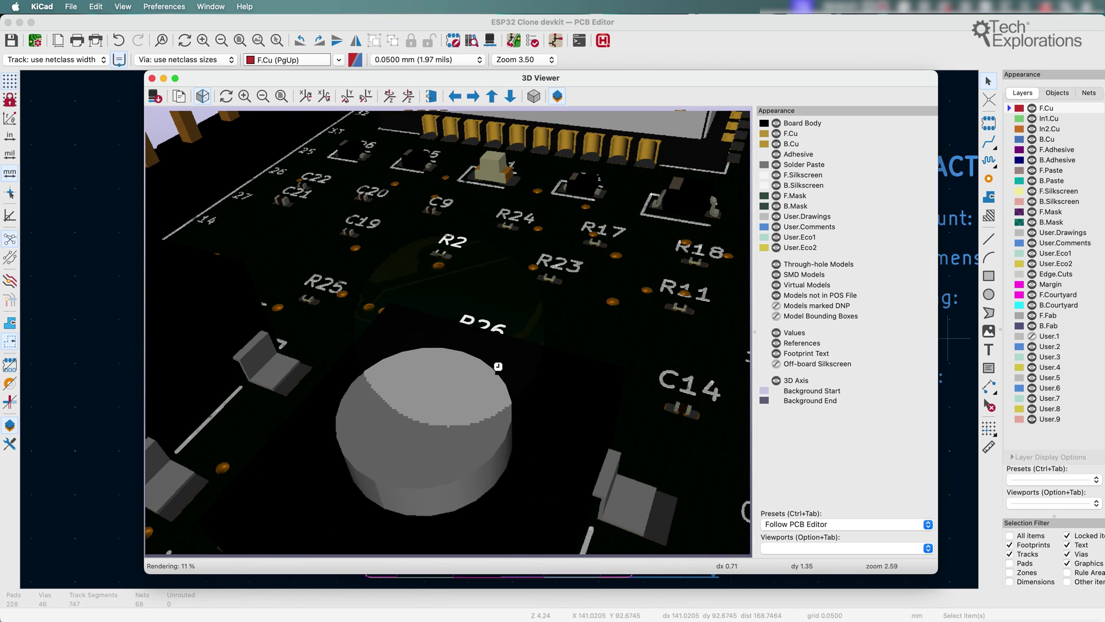